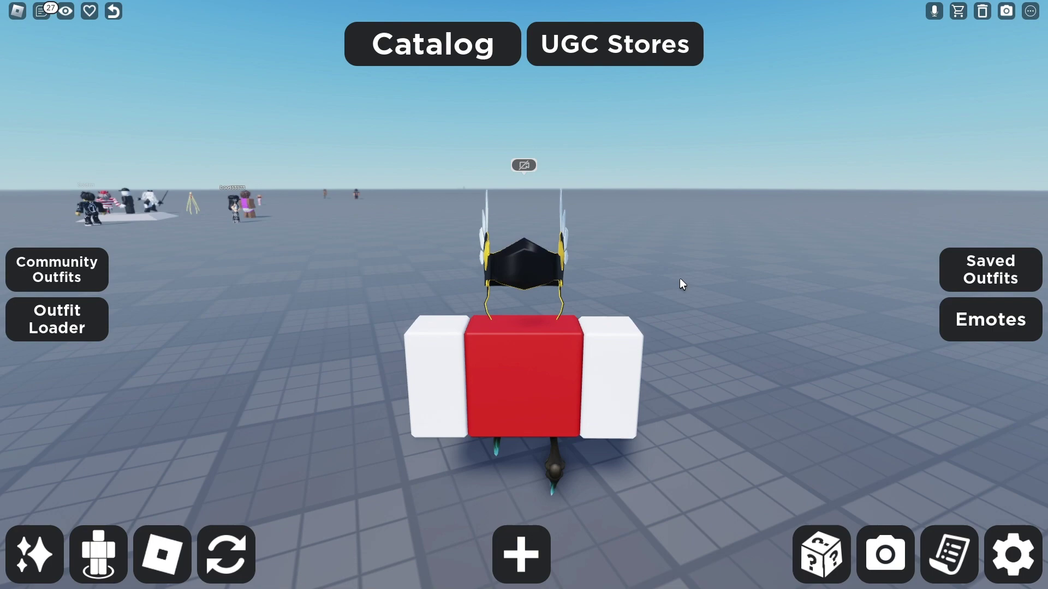
pyautogui.scroll(3, 605, 264)
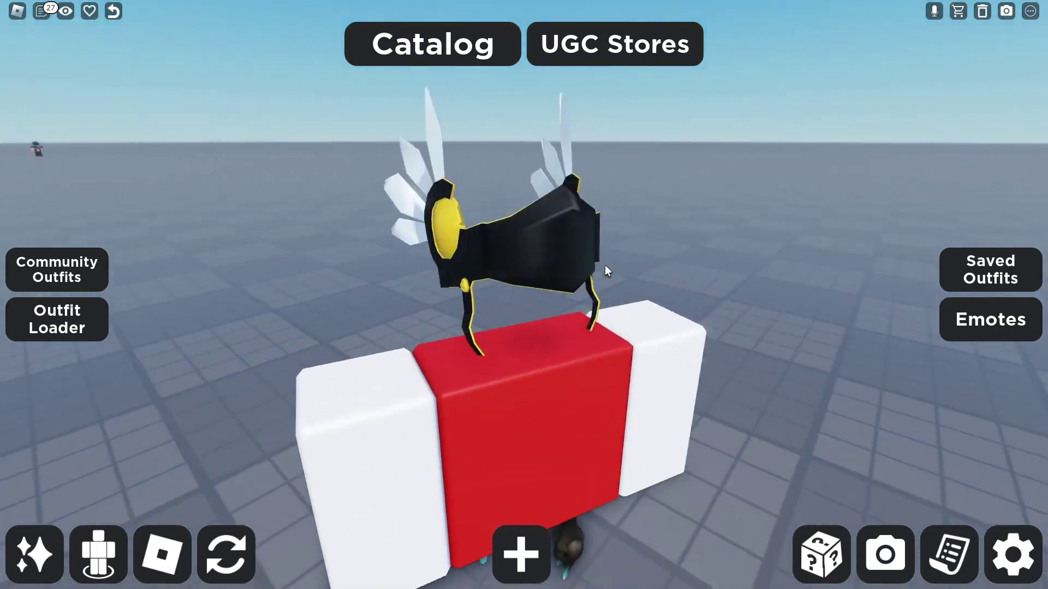
# Step: Open the chat log and orbit to see the black Valk helmet from the back, side and front
pyautogui.rightClick(605, 264)
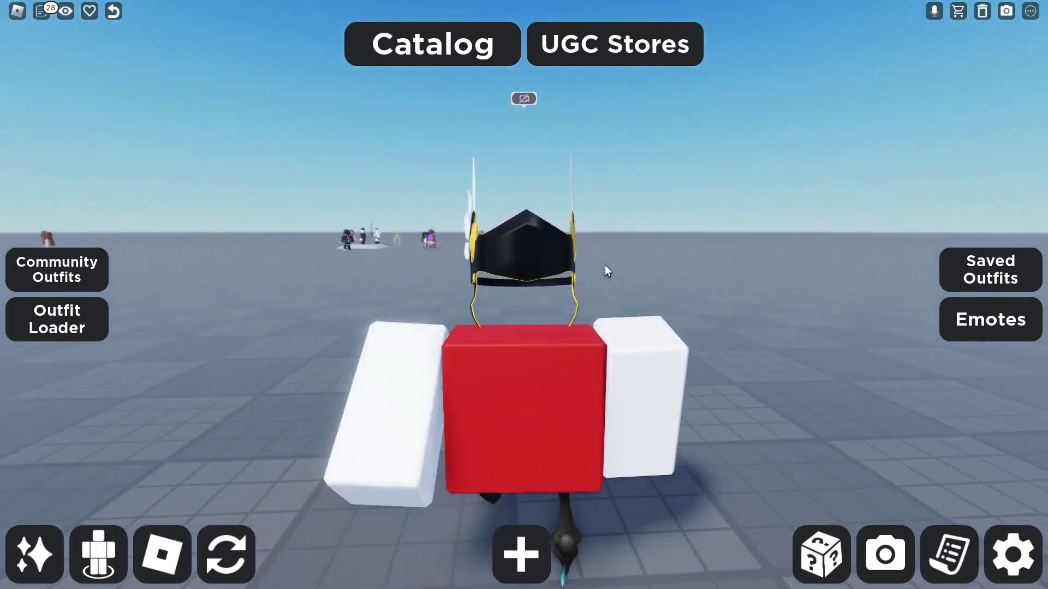
pyautogui.moveTo(605, 265); pyautogui.dragTo(609, 260)
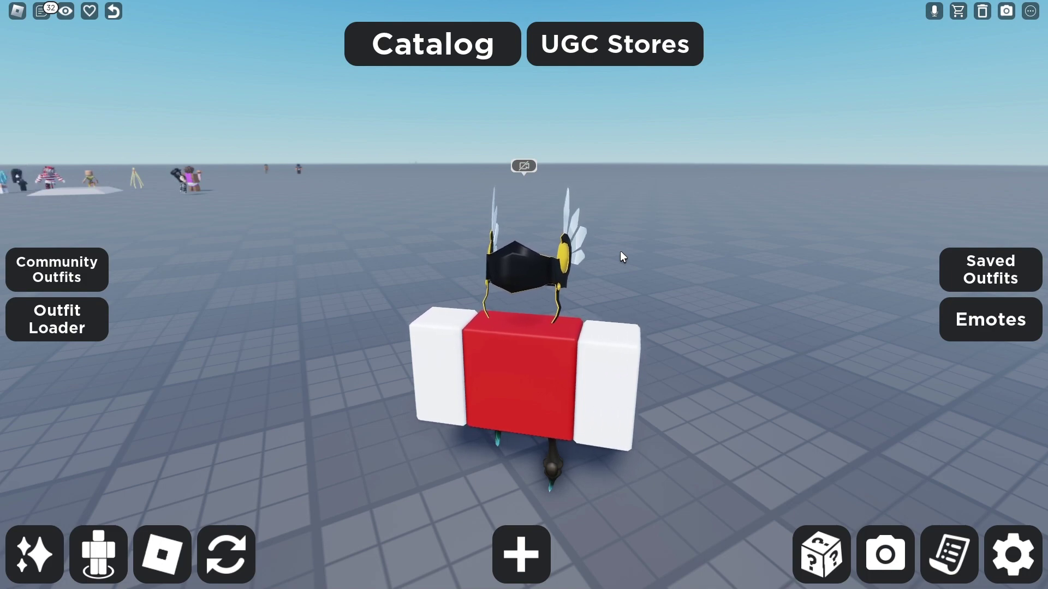
pyautogui.click(41, 10)
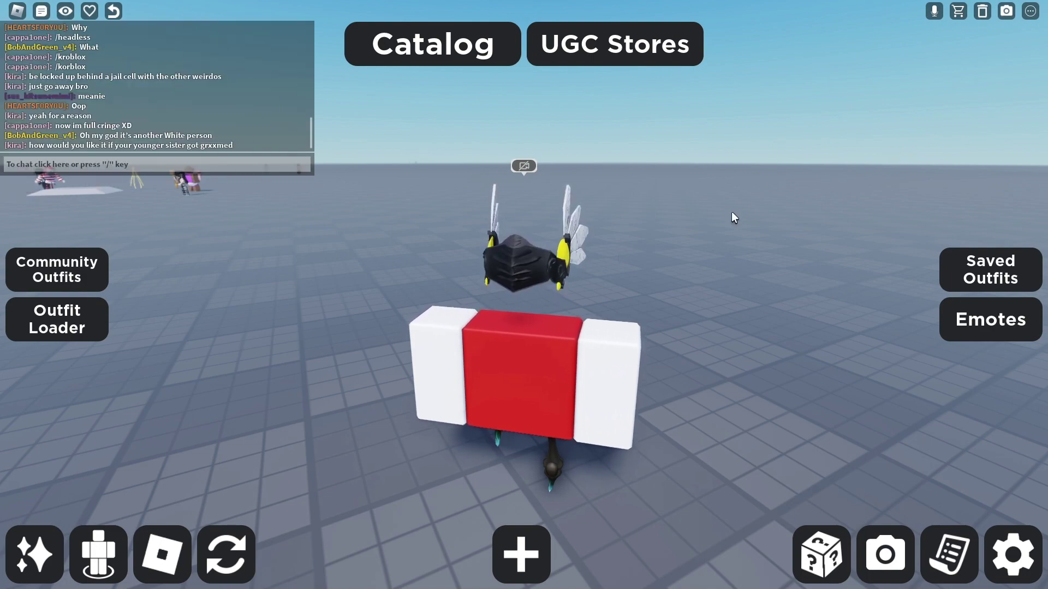
pyautogui.moveTo(732, 211); pyautogui.dragTo(686, 214)
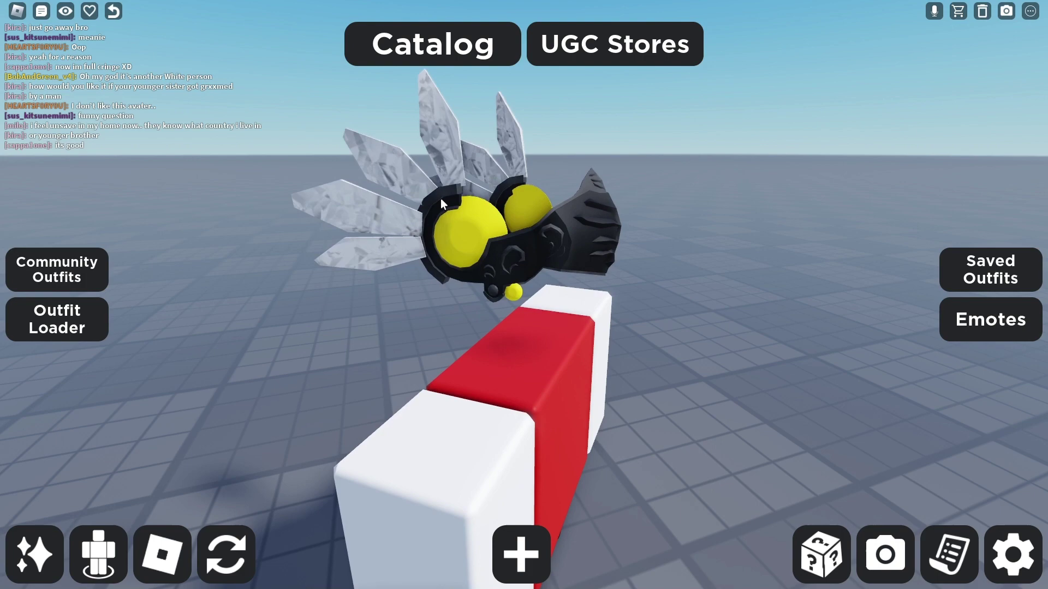
pyautogui.moveTo(440, 198); pyautogui.dragTo(591, 203)
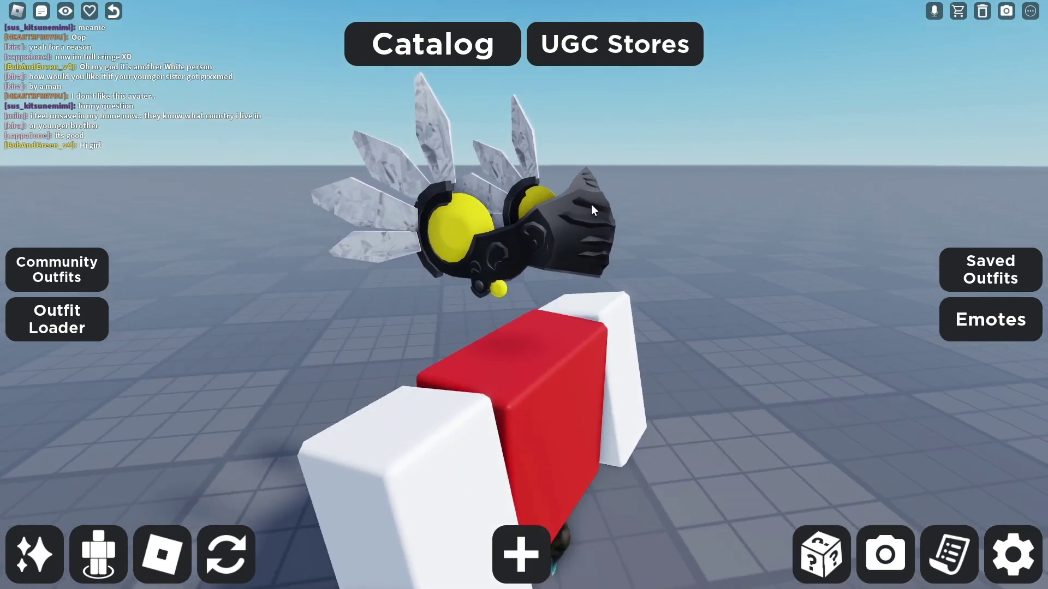
# Step: Orbit around the helmet and crystal wings, ending with a view from behind
pyautogui.press('Right')
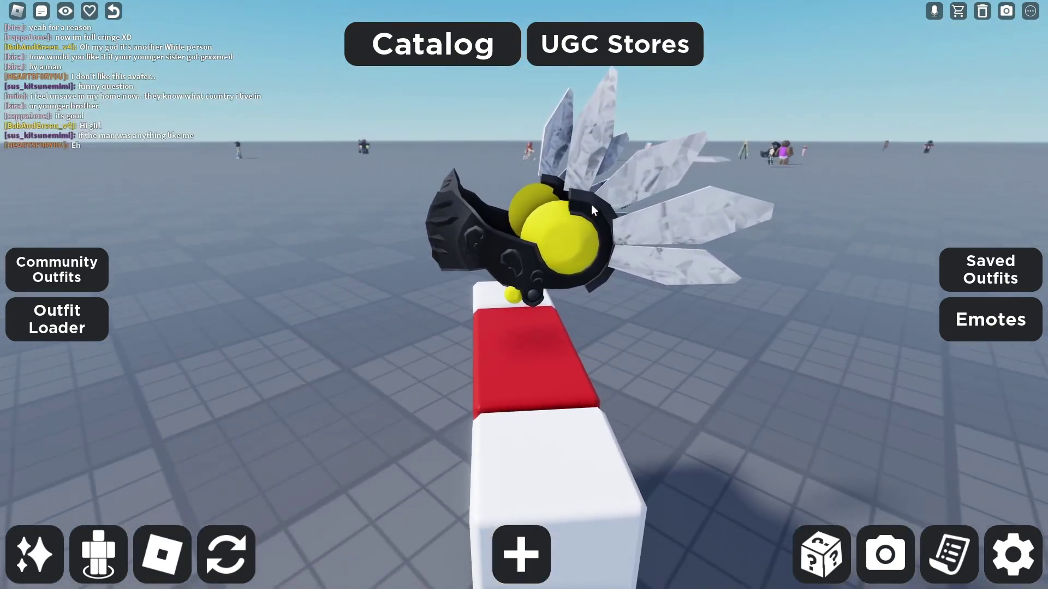
pyautogui.press('Right')
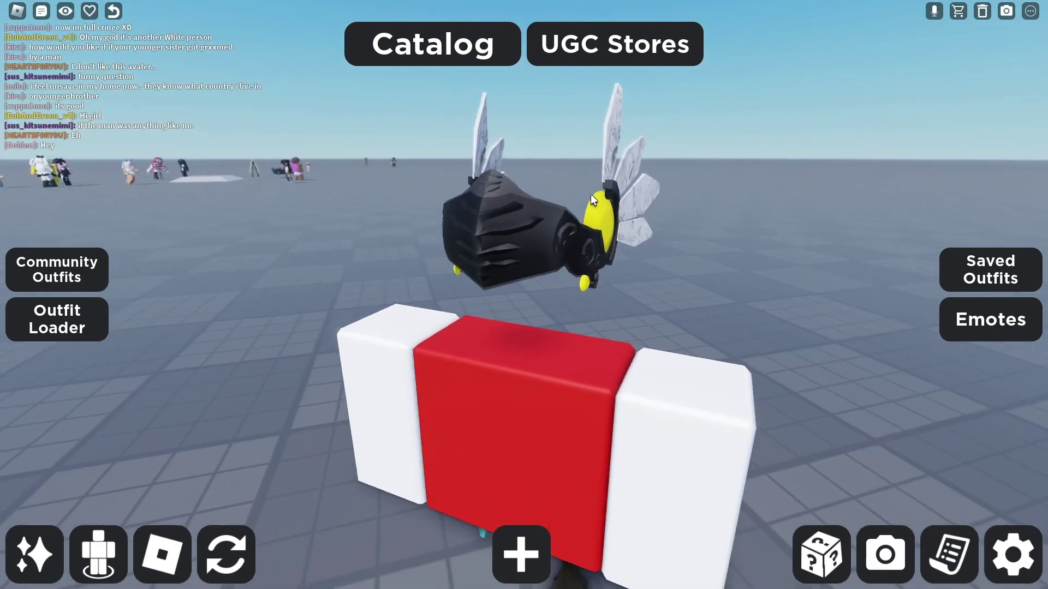
pyautogui.moveTo(590, 194); pyautogui.dragTo(626, 243)
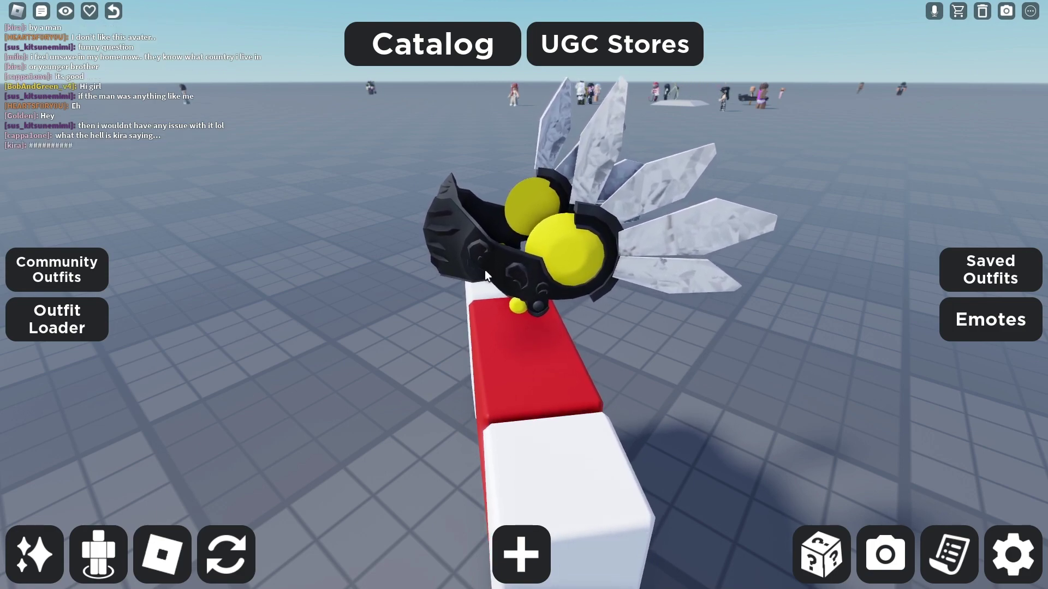
pyautogui.scroll(-5, 564, 269)
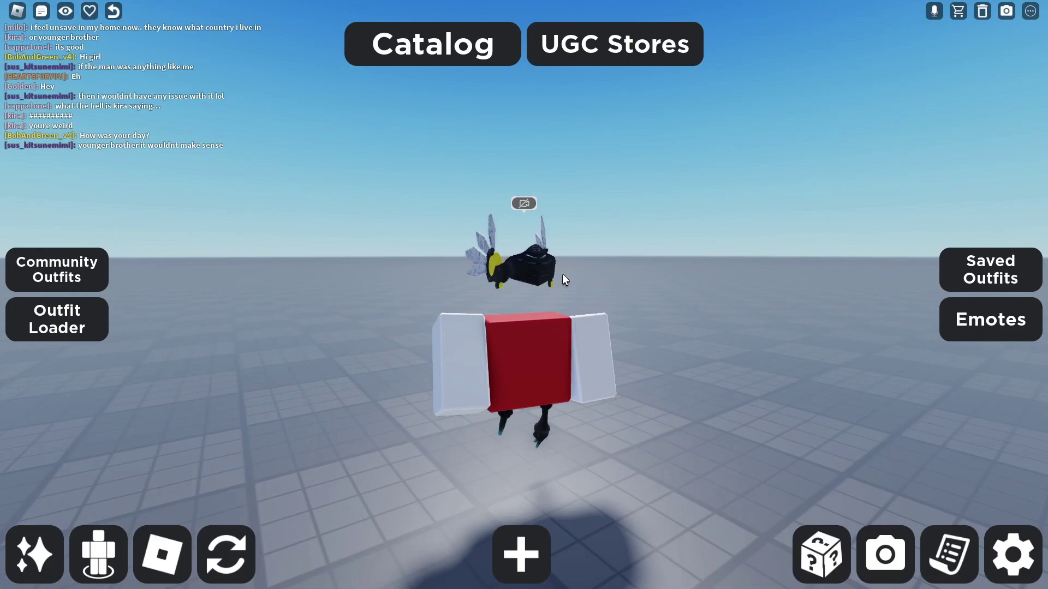
pyautogui.press('w')
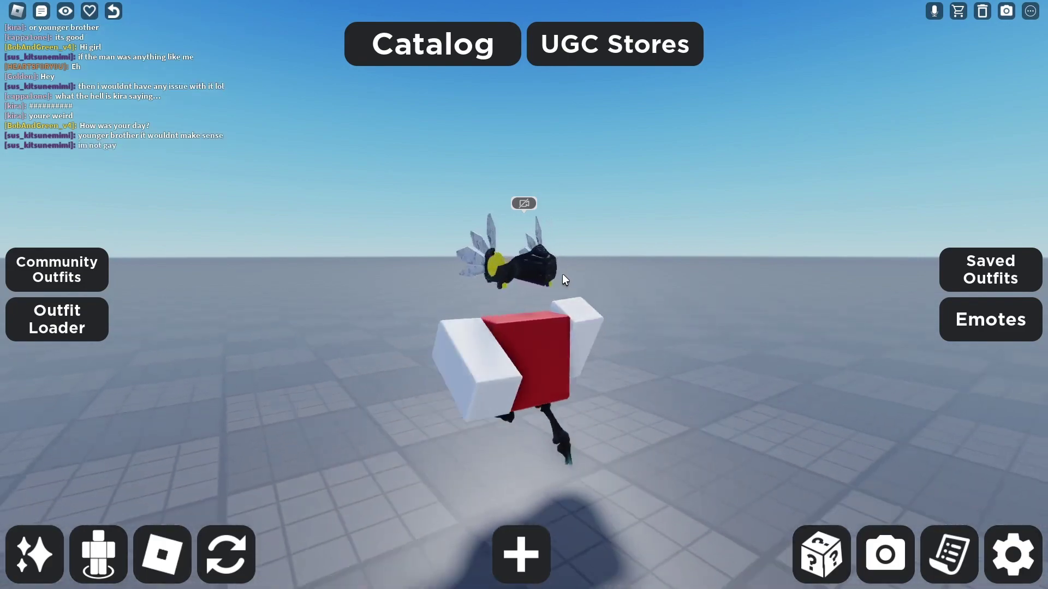
pyautogui.moveTo(562, 273)
pyautogui.mouseDown()
pyautogui.moveTo(537, 247)
pyautogui.moveTo(616, 229)
pyautogui.mouseUp()
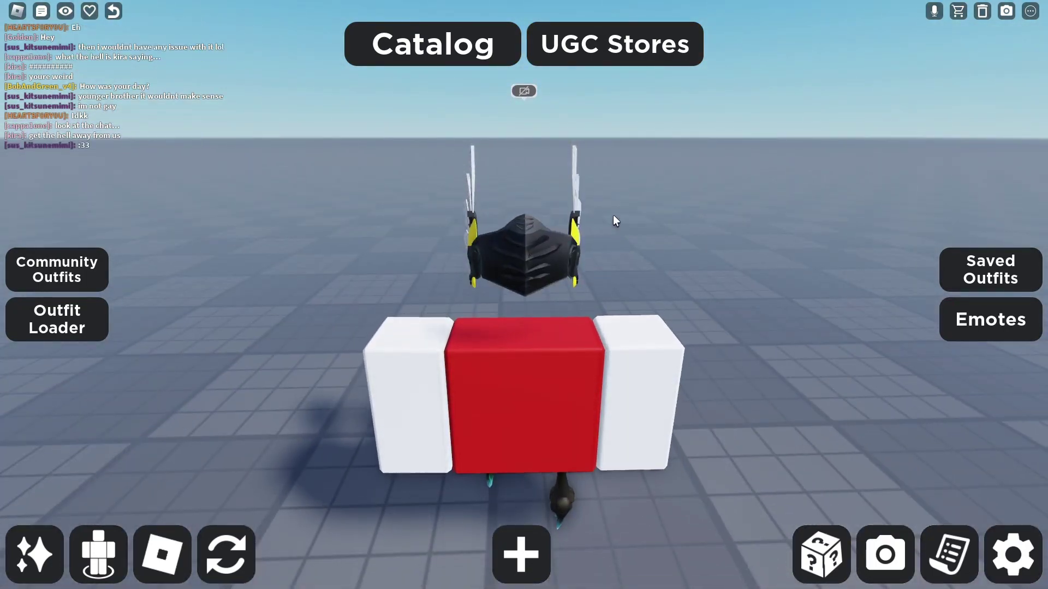
pyautogui.moveTo(613, 210); pyautogui.dragTo(479, 194)
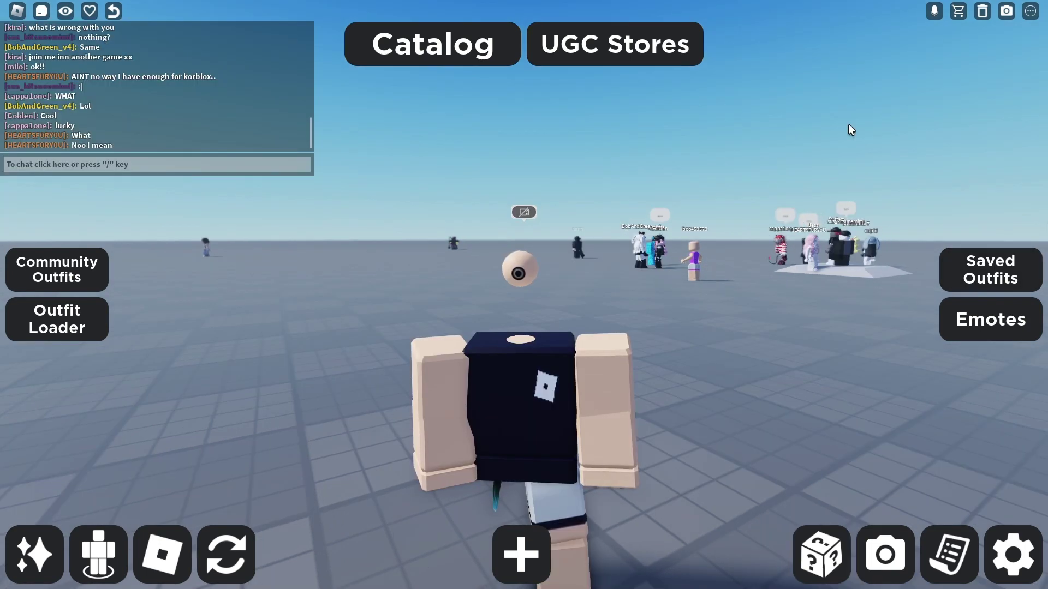
# Step: Orbit the camera around the floating-eyeball headless avatar to view it from several sides
pyautogui.press('Right')
pyautogui.press('Right')
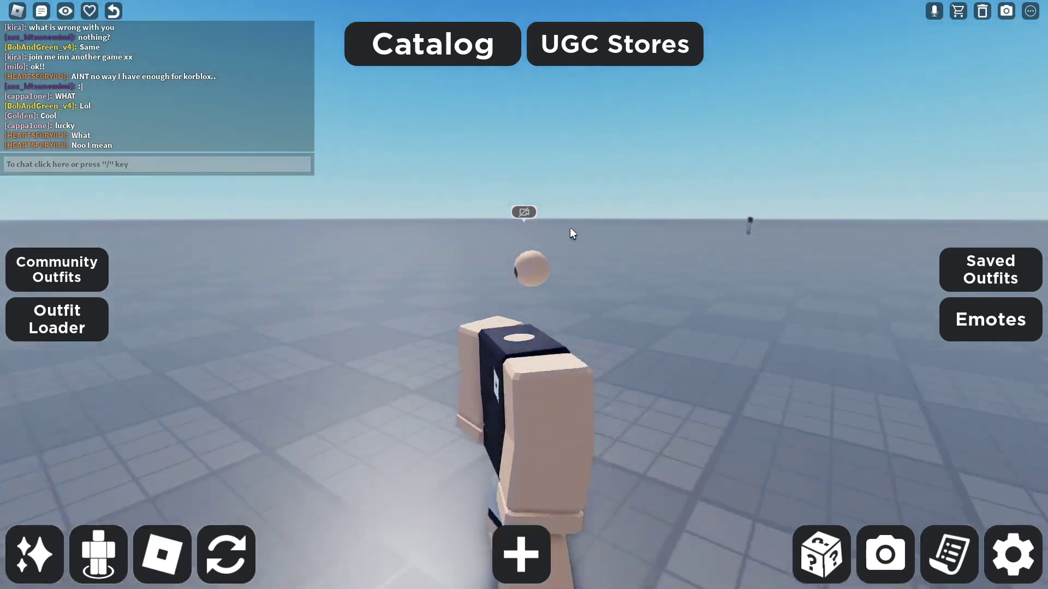
pyautogui.press('Right')
pyautogui.press('Right')
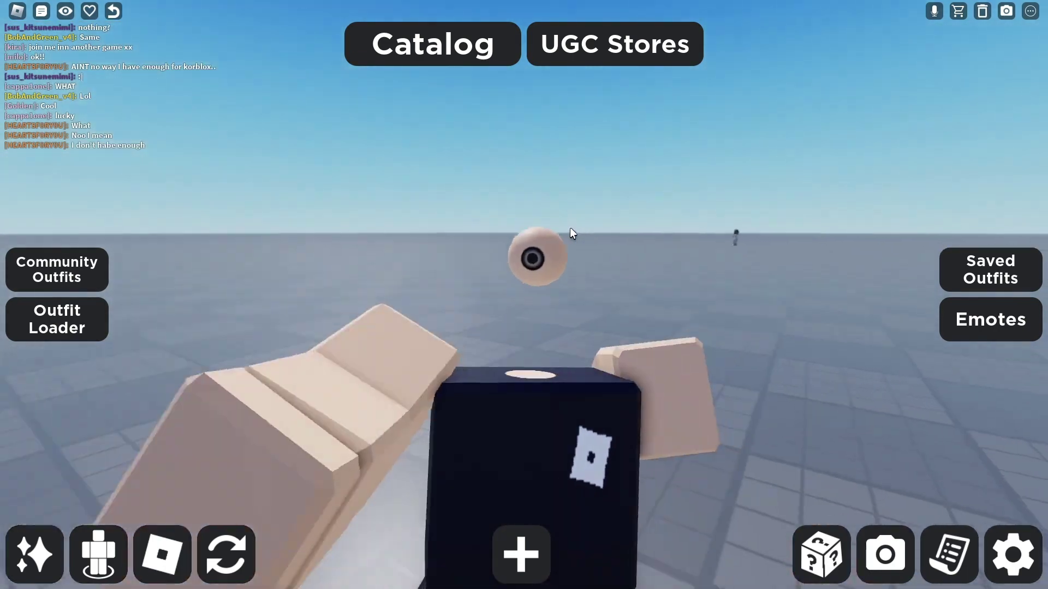
pyautogui.press('Right')
pyautogui.press('Right')
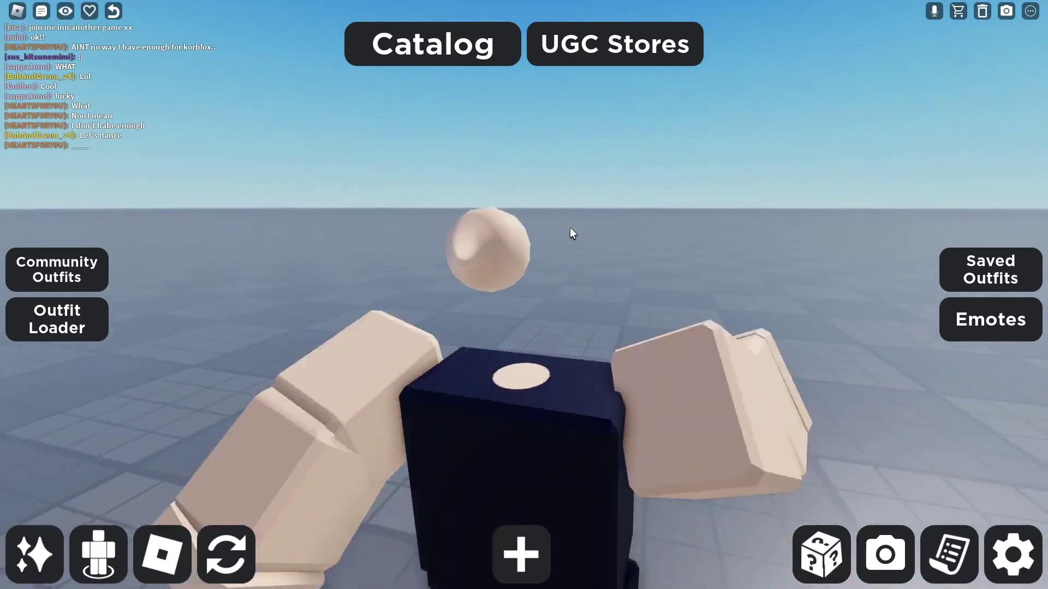
pyautogui.press('Right')
pyautogui.press('Right')
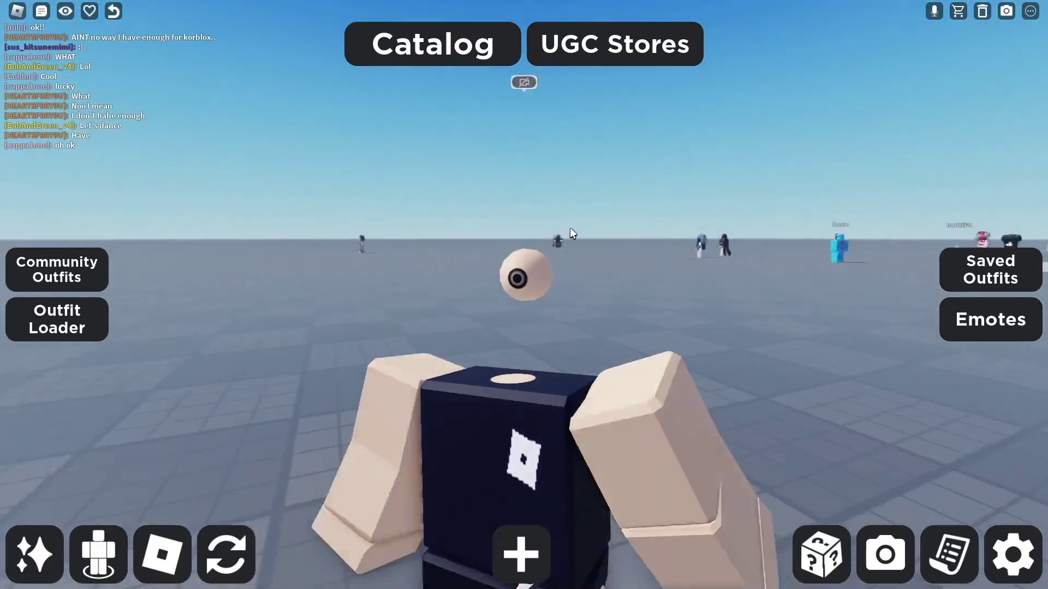
pyautogui.press('Right')
pyautogui.press('Right')
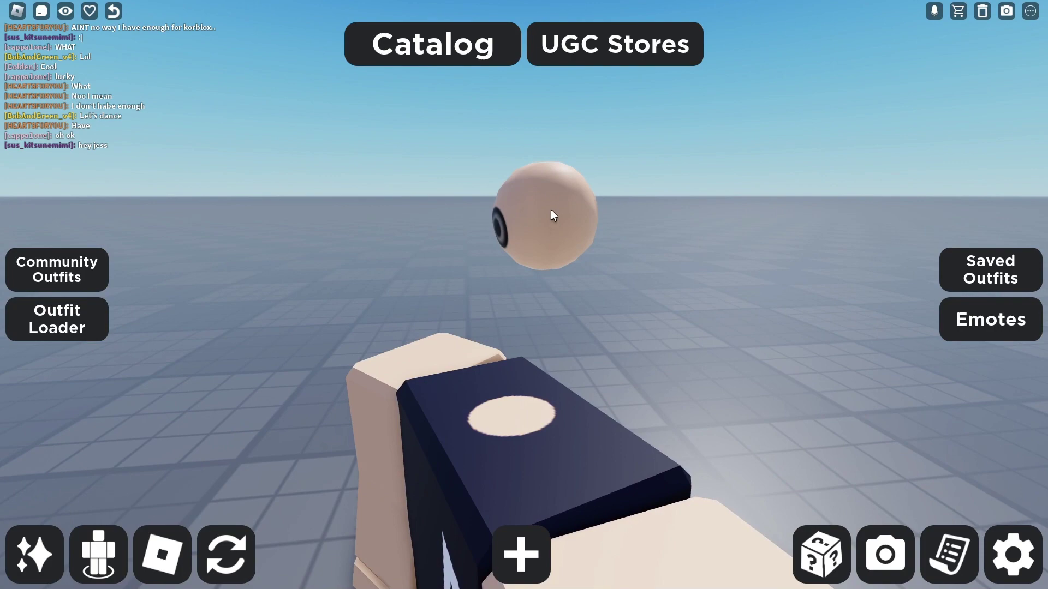
pyautogui.scroll(-3, 570, 226)
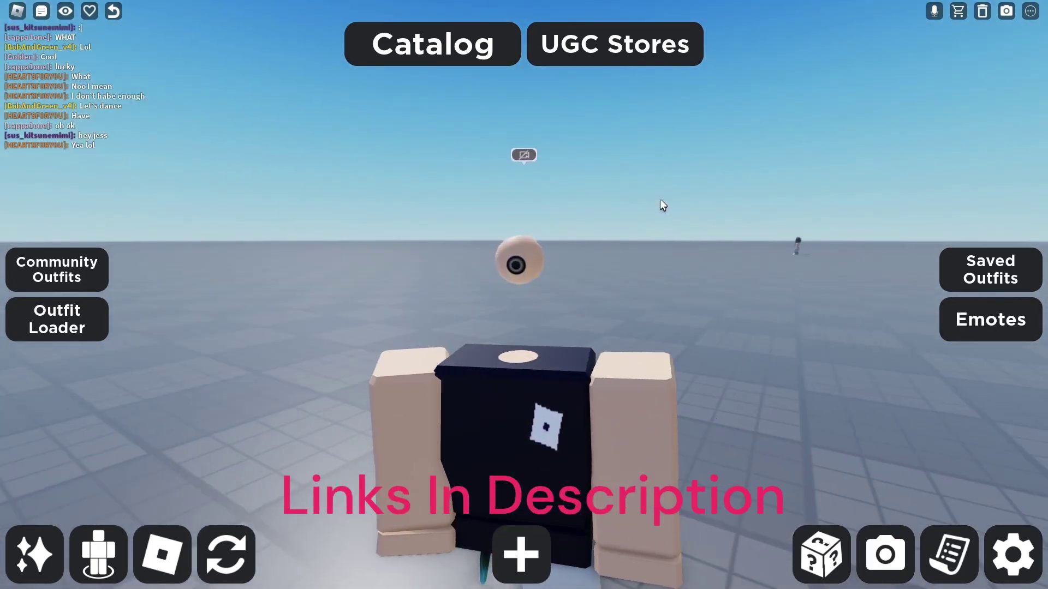
pyautogui.press('Right')
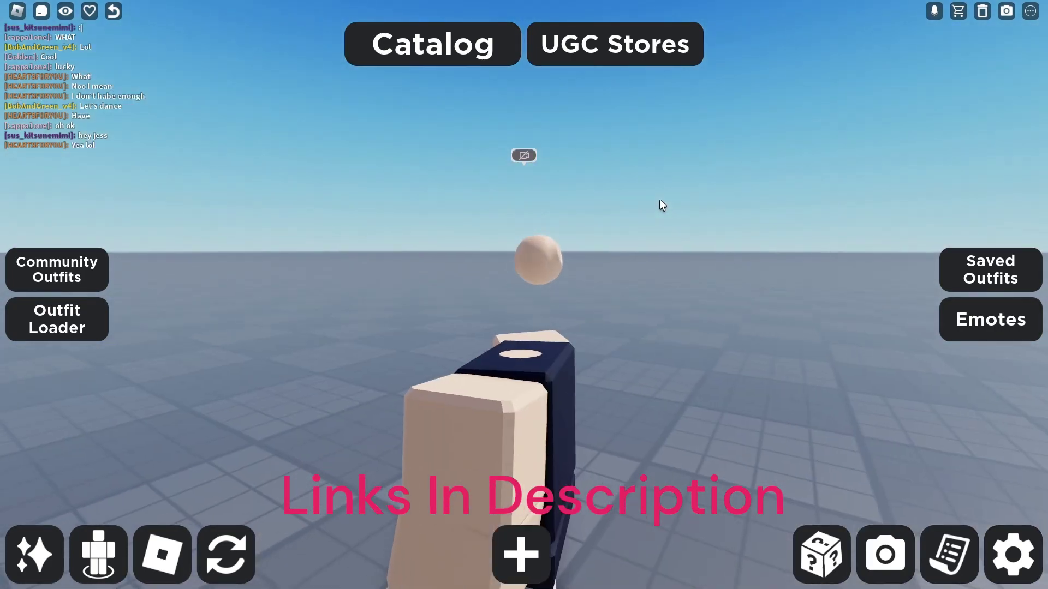